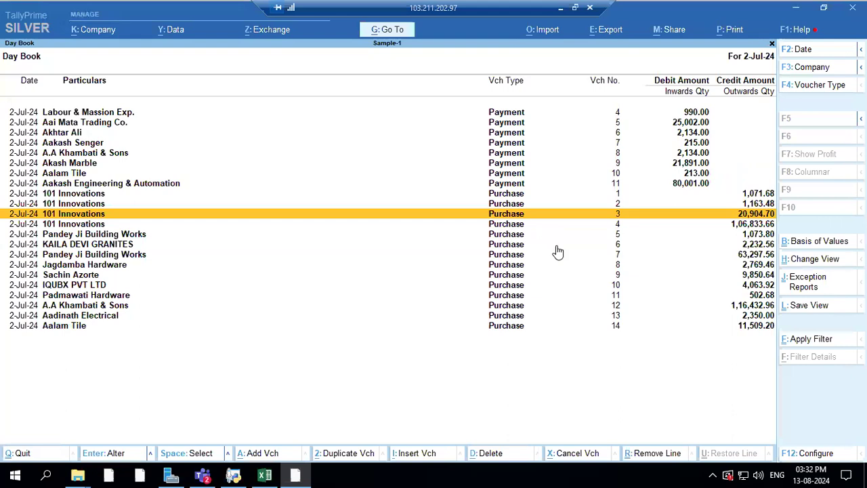
Open 101 Innovations' purchase voucher no. 2 for alteration and proceed through its receipt and party details without changes.
left_click(565, 205)
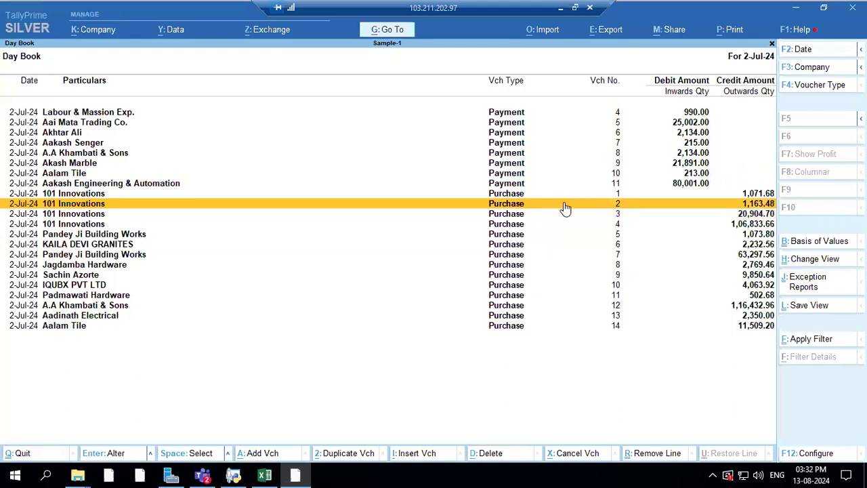
left_click(563, 203)
key("Return")
key("Return")
key("Return")
key("Return")
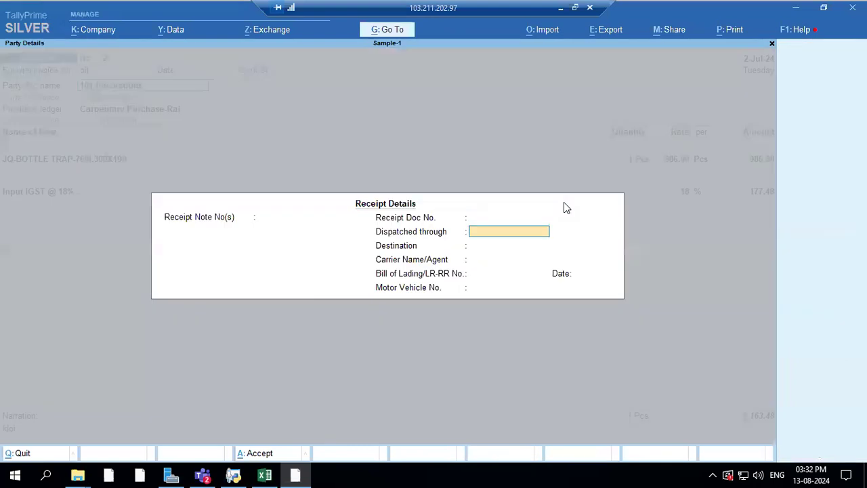
key("Return")
key("Return")
key("Return")
key("Return")
key("Return")
key("Return")
key("Return")
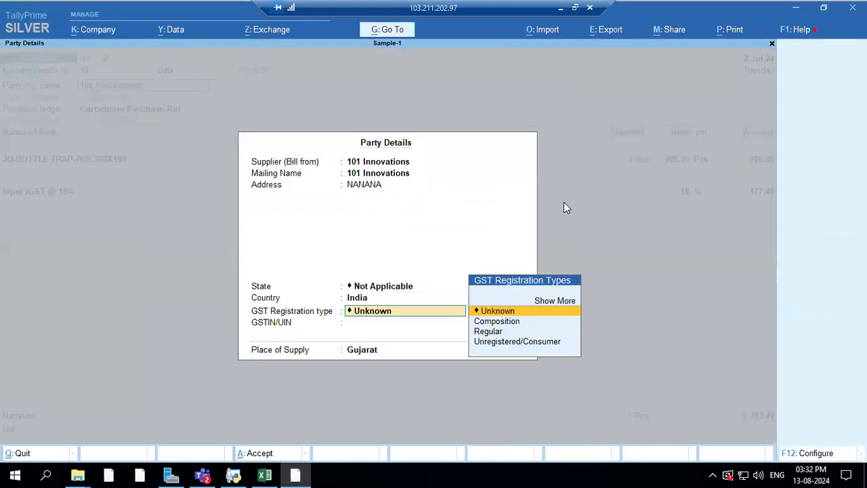
key("Return")
key("Return")
key("Return")
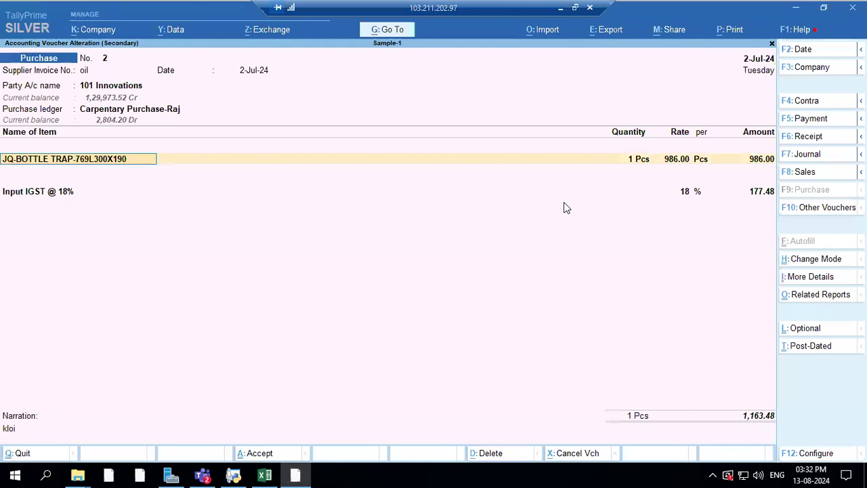
Set the rate of the JQ-BOTTLE TRAP-769L300X190 item to 987.
type("987")
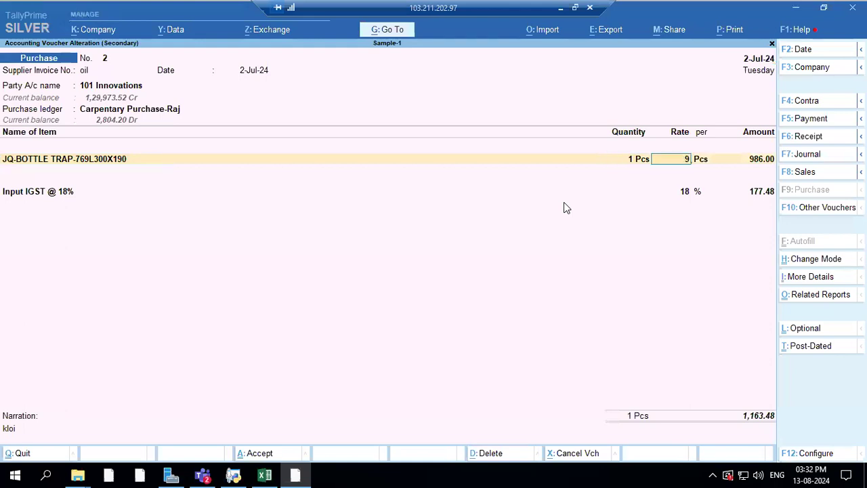
key("Return")
key("Return")
key("Return")
key("Return")
key("Return")
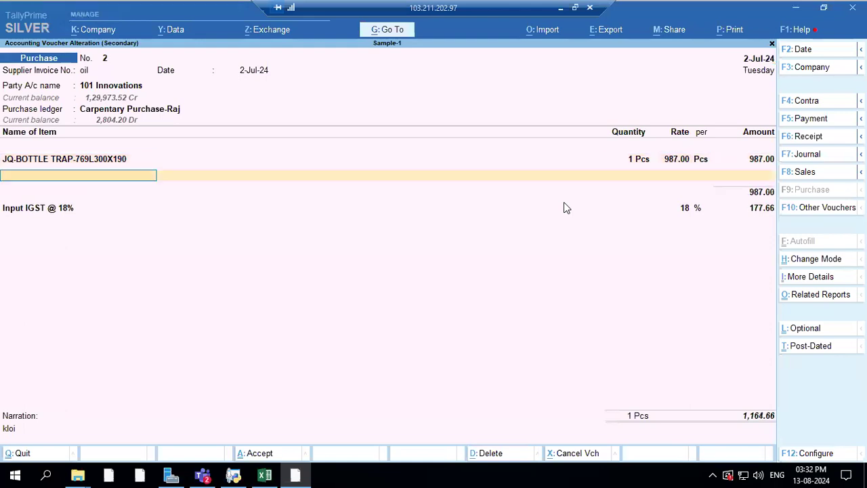
Accept the bill-wise details for 101 Innovations, minimize the interrupting samplecompany folder window, and save the altered purchase voucher.
key("Return")
key("Return")
key("Return")
key("Return")
key("Return")
key("Return")
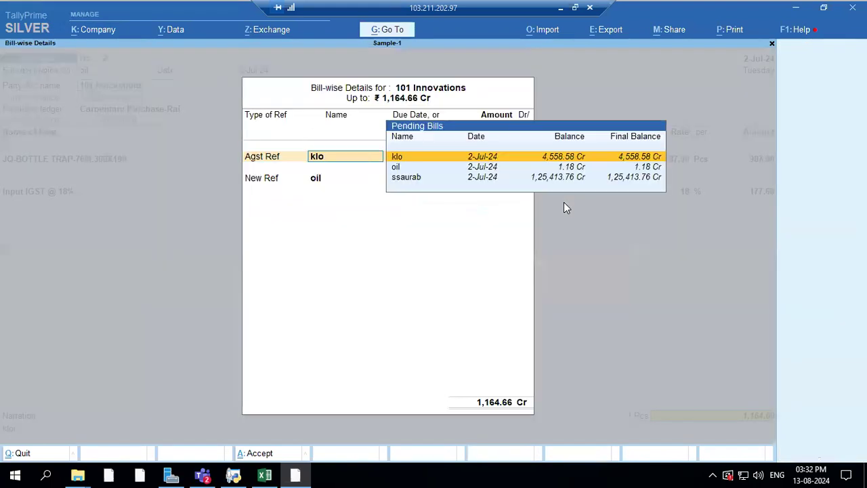
key("Return")
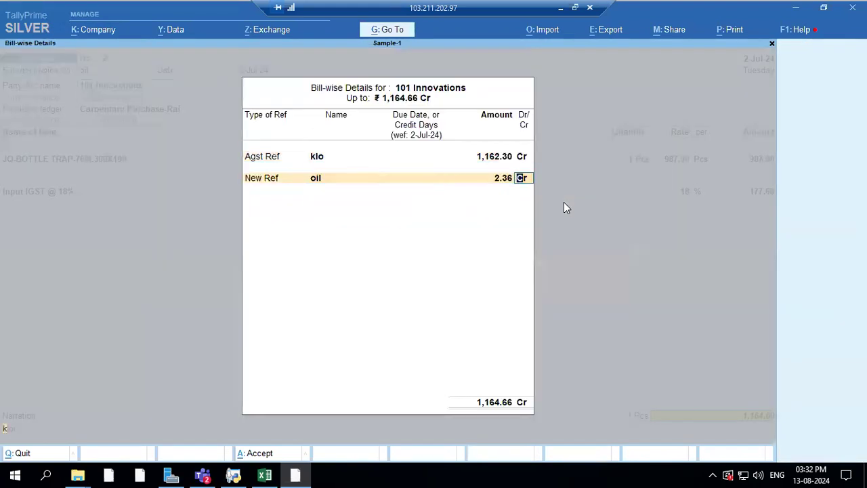
key("Return")
key("Return")
key("Return")
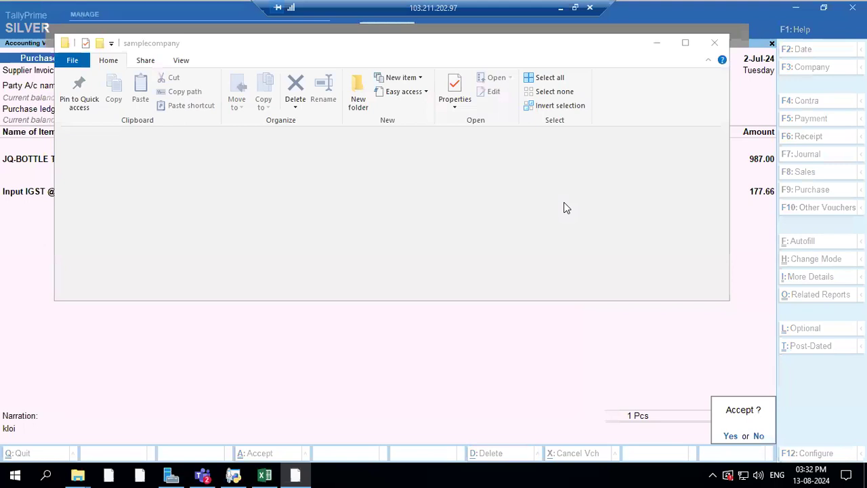
left_click(653, 45)
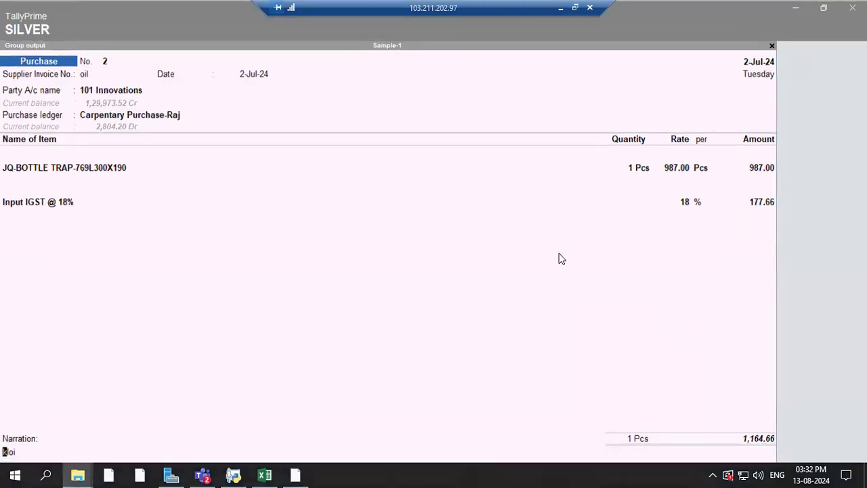
key("Return")
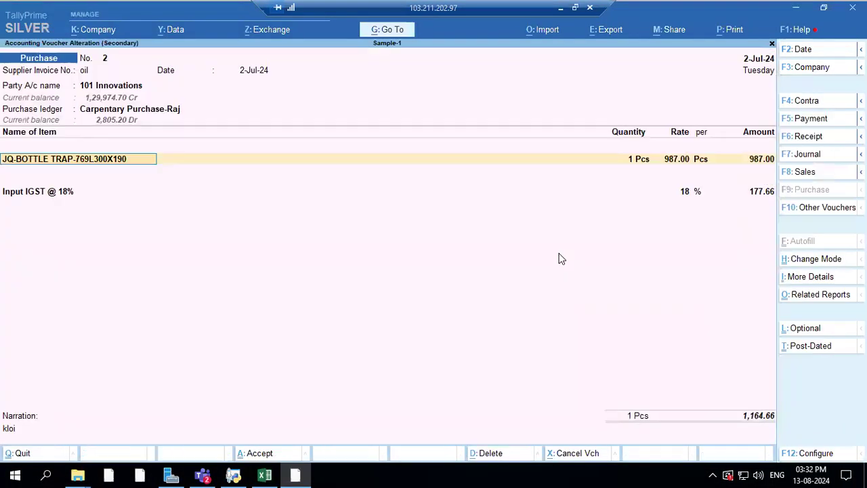
Go back to the Day Book and reopen purchase voucher no. 2 to check the saved alteration.
left_click(24, 454)
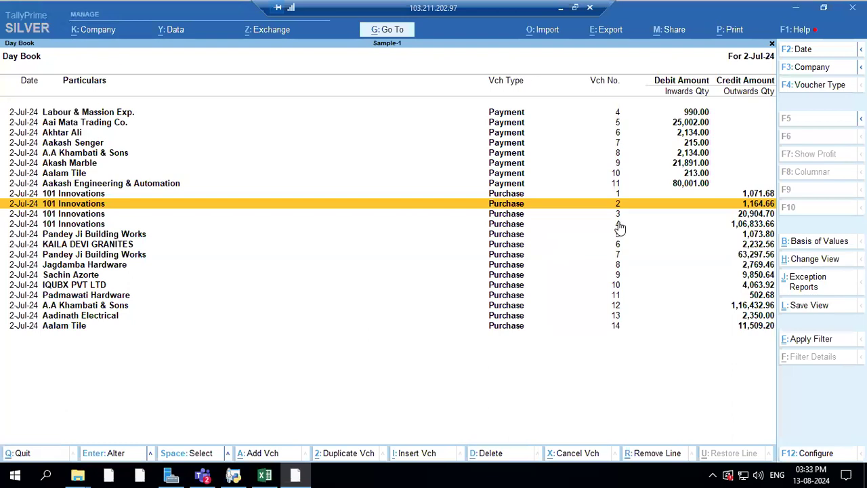
left_click(649, 204)
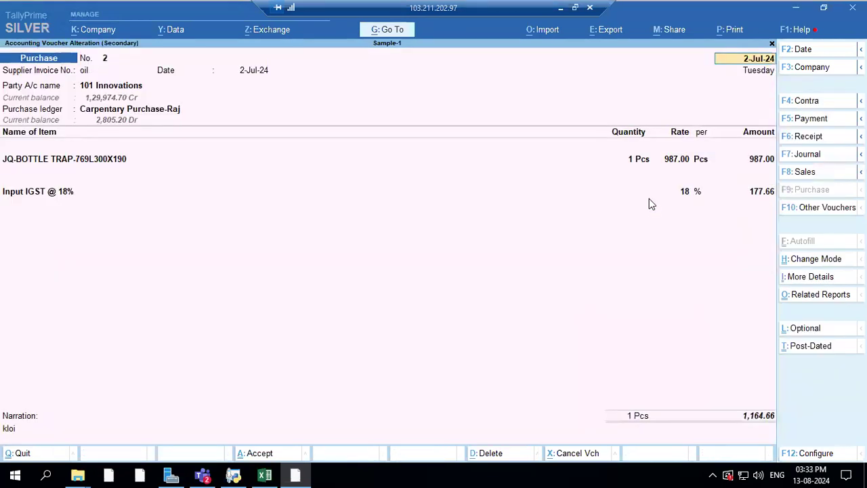
left_click(23, 456)
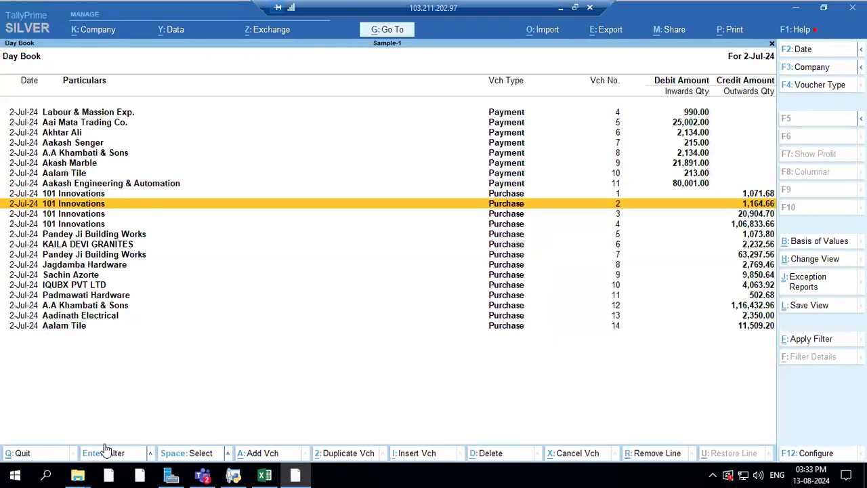
Leave the standard Day Book and open the Day Book report of Naya Tally.
left_click(22, 453)
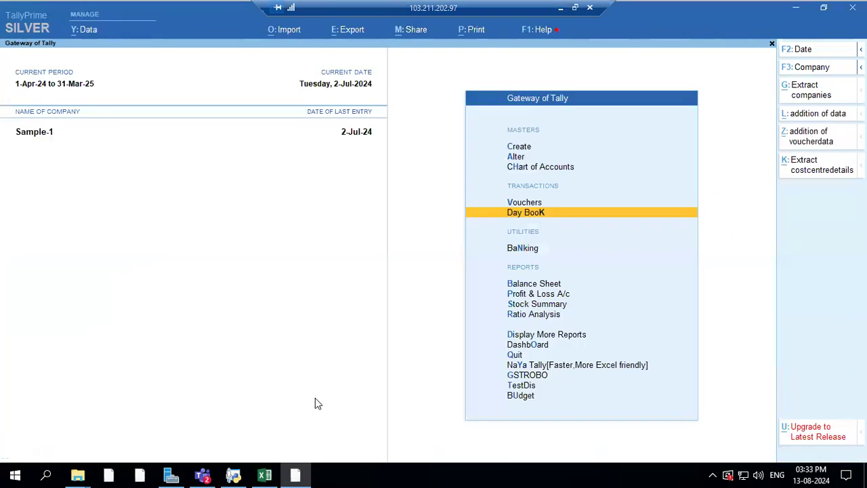
left_click(534, 366)
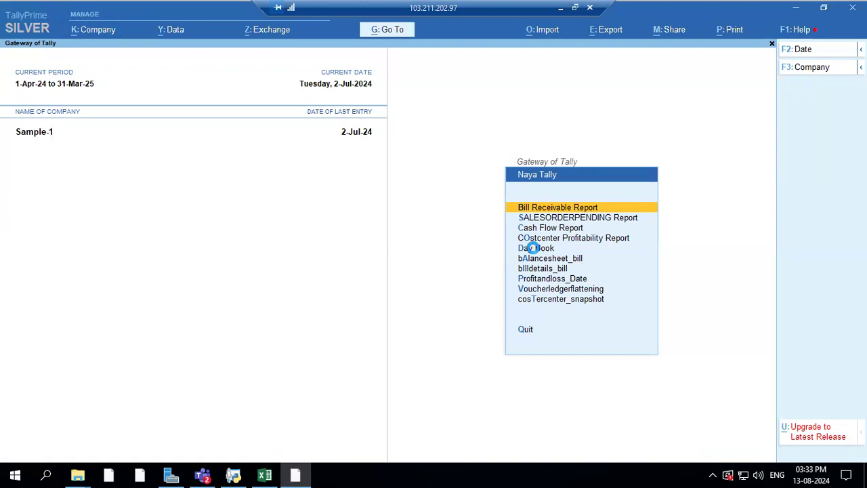
left_click(535, 249)
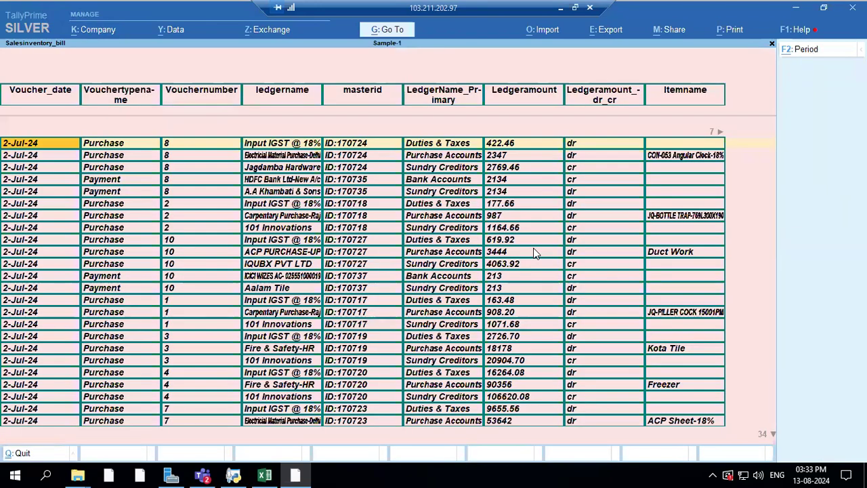
Examine the altered purchase voucher's ledger, item and bill columns across the flattened Day Book report.
left_click(498, 228)
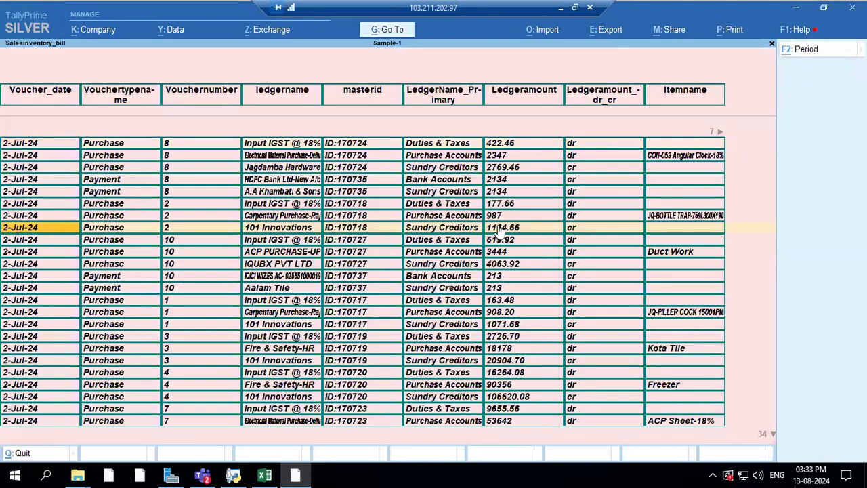
left_click(500, 216)
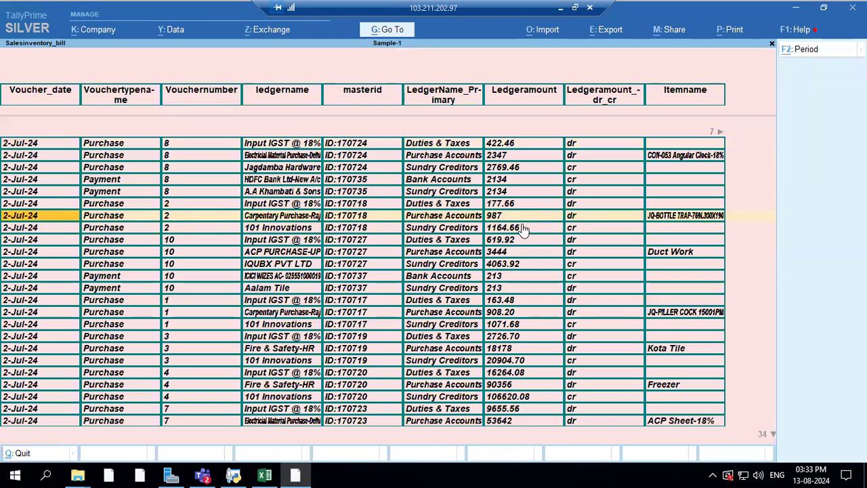
key("Right")
key("Right")
key("Right")
key("Right")
key("Right")
key("Right")
key("Right")
key("Right")
key("Right")
key("Right")
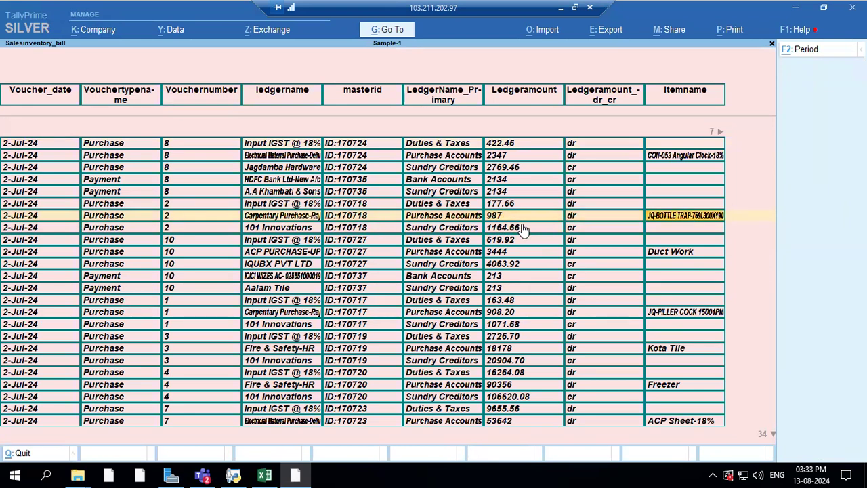
key("Right")
key("Right")
key("Right")
key("Right")
key("Right")
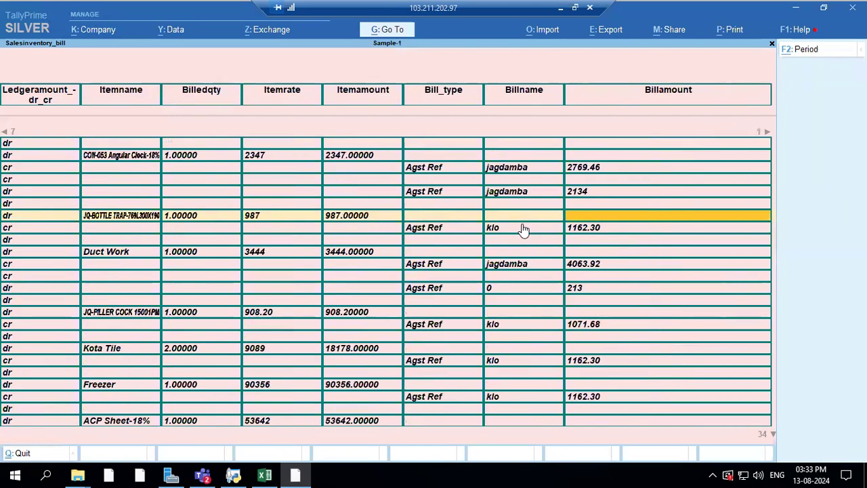
Switch to Excel, view the Day Book and Daybook_turbodata sheets for comparison, and return to TallyPrime.
left_click(264, 475)
left_click(256, 431)
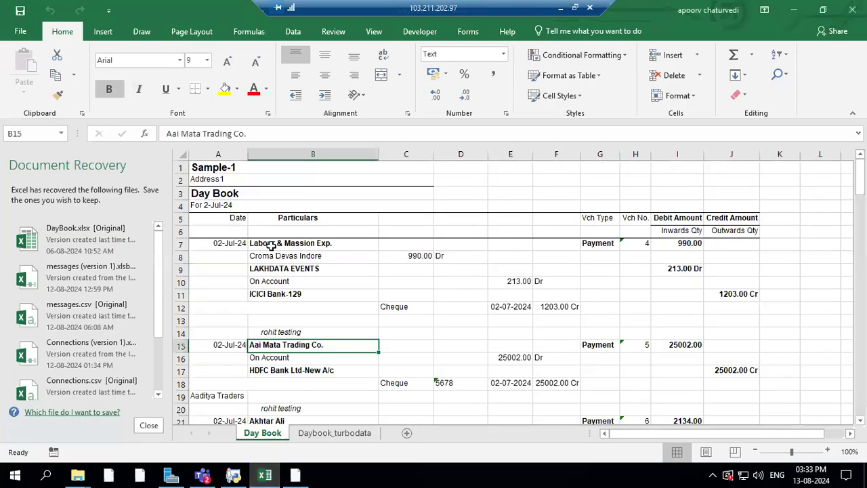
left_click(315, 435)
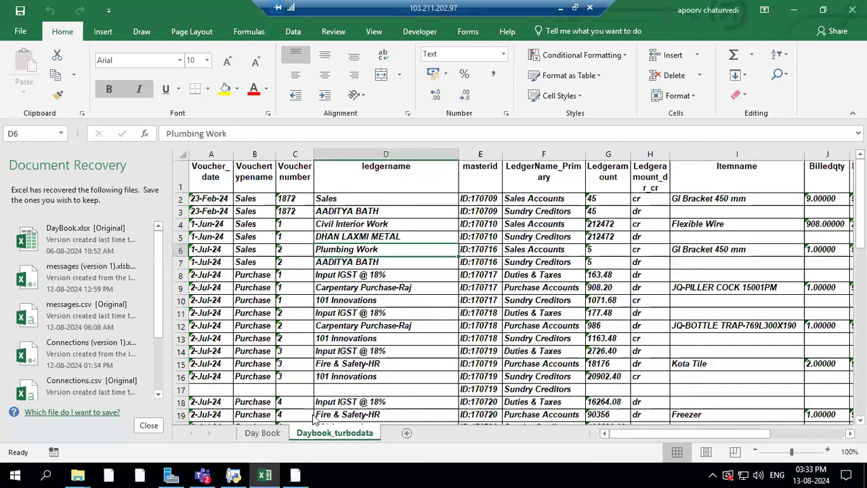
left_click(301, 474)
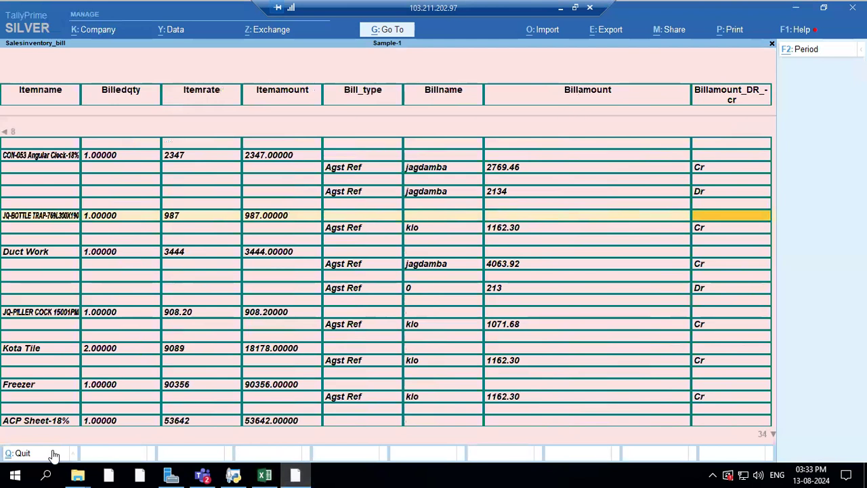
Reopen the Naya Tally Day Book report and enter 1-11-2023 as the start date of its period.
left_click(28, 456)
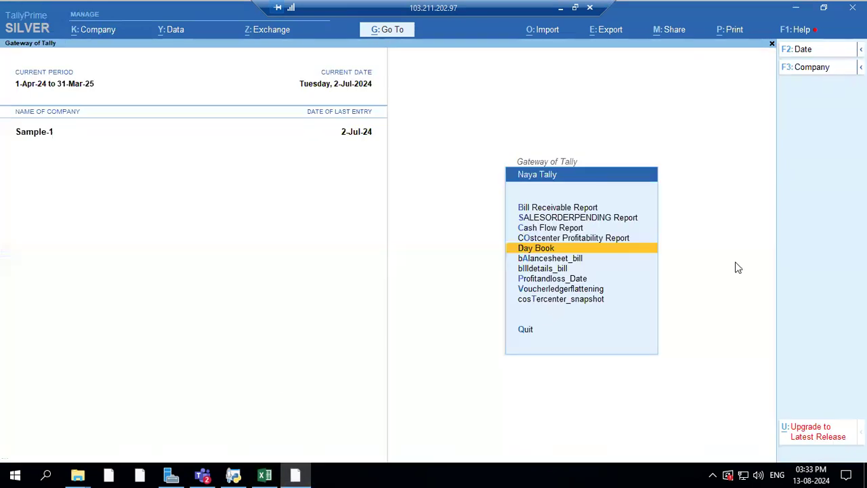
left_click(534, 249)
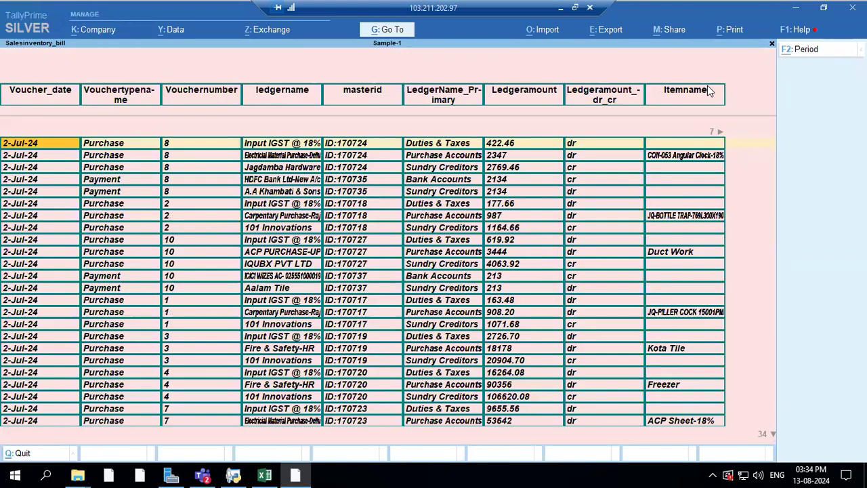
left_click(796, 49)
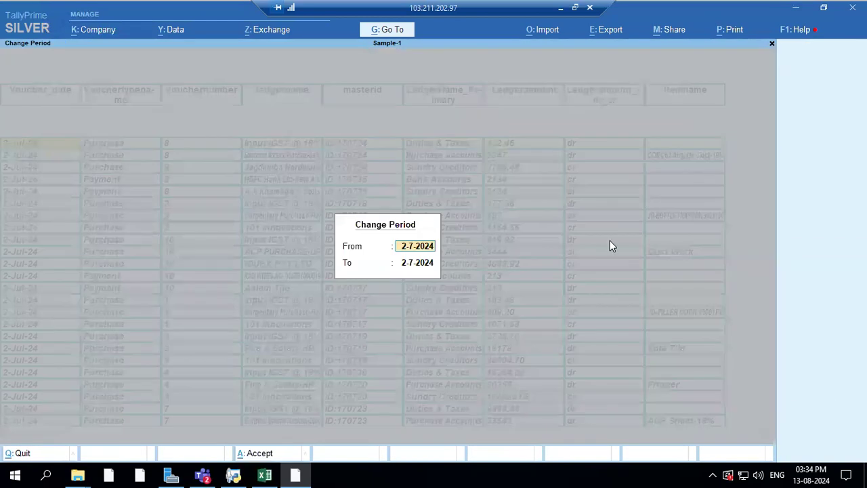
type("1-11-2023")
key("Return")
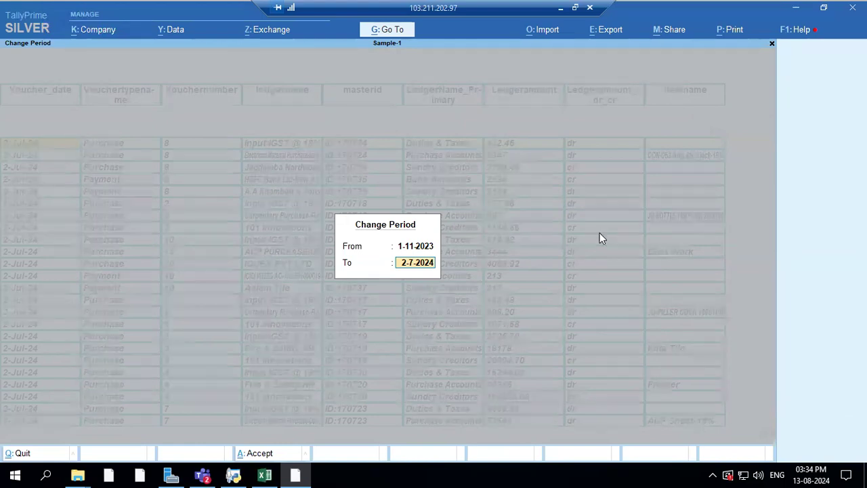
Switch to the local Chrome browser, search Google for the timer, and start it at five minutes.
left_click(561, 9)
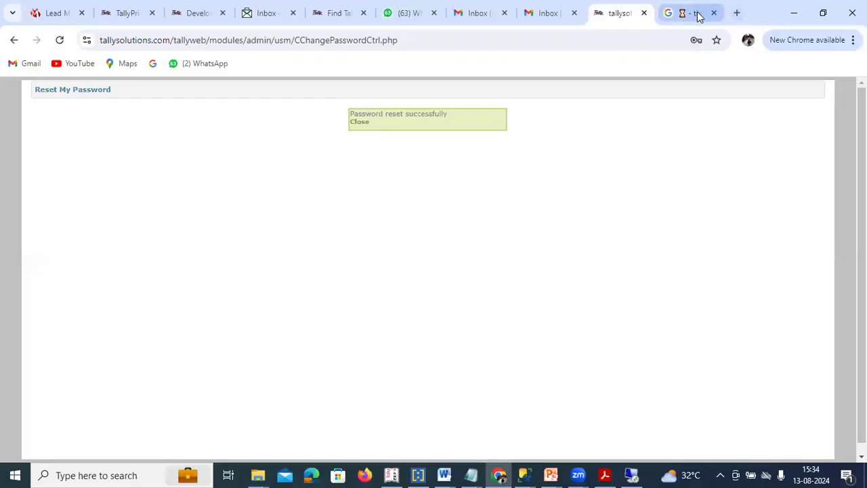
left_click(697, 13)
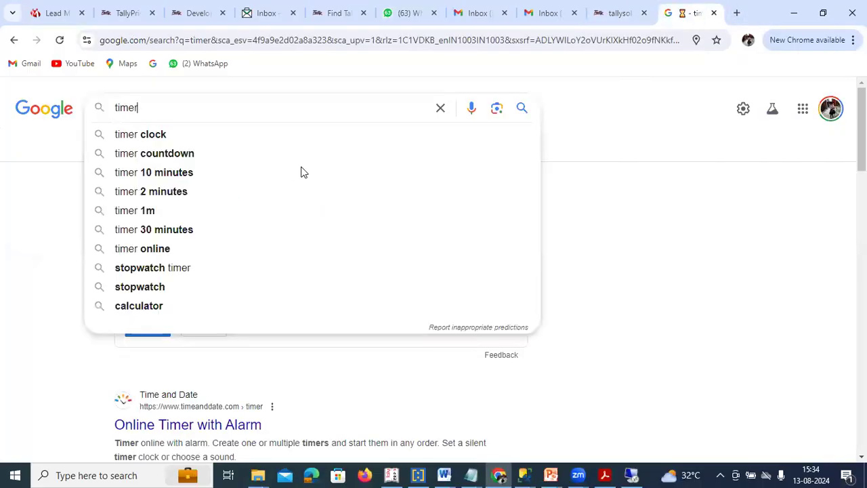
key("Return")
left_click(149, 328)
left_click(150, 329)
left_click(152, 330)
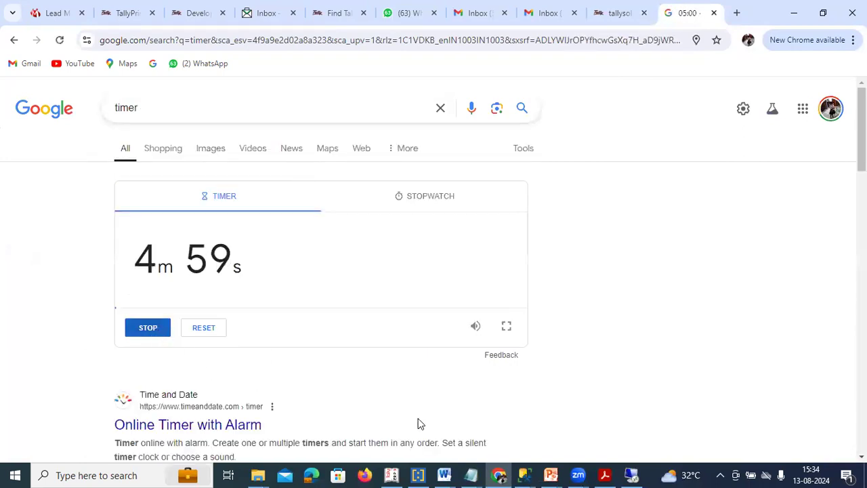
Return to the remote TallyPrime session, load the report with 2-7-2024 as the end date, and stop the timer in Chrome.
left_click(630, 474)
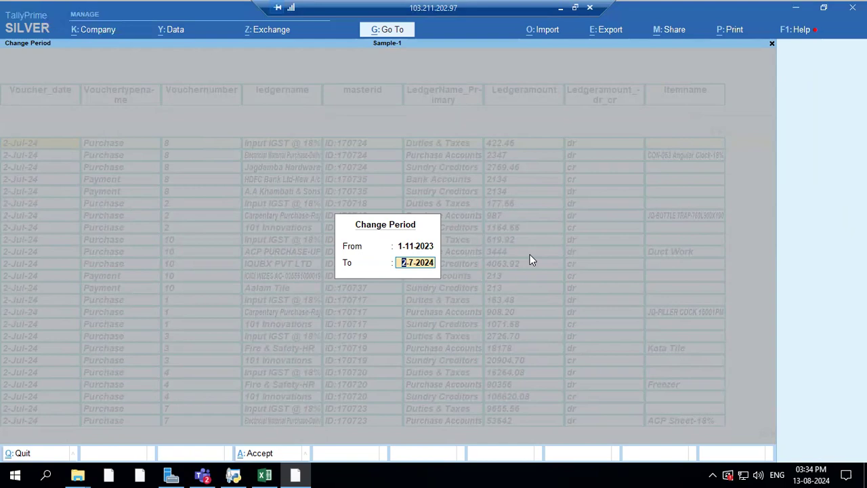
key("Return")
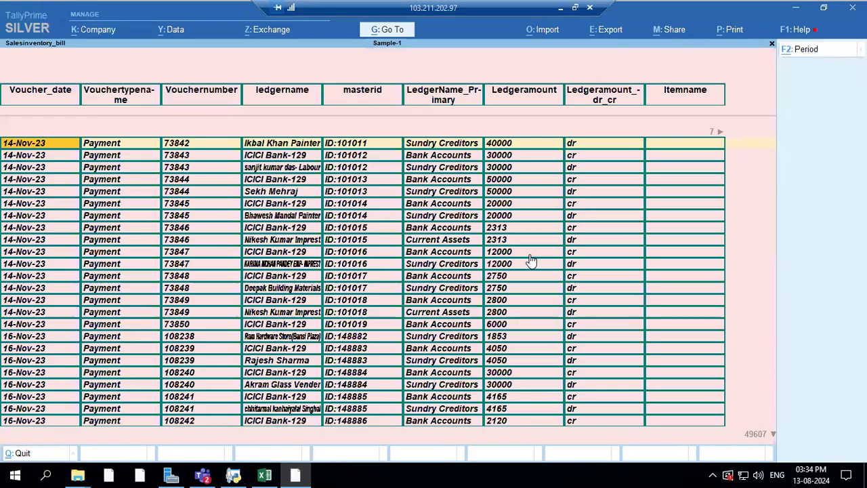
left_click(560, 8)
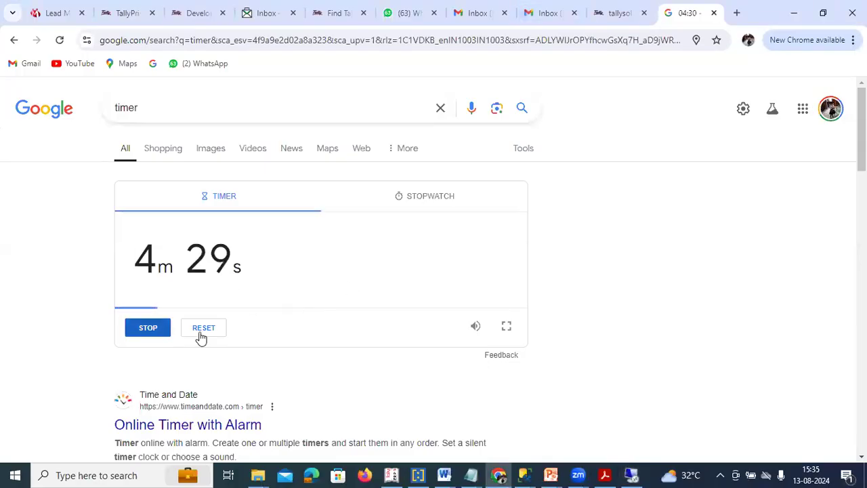
left_click(146, 330)
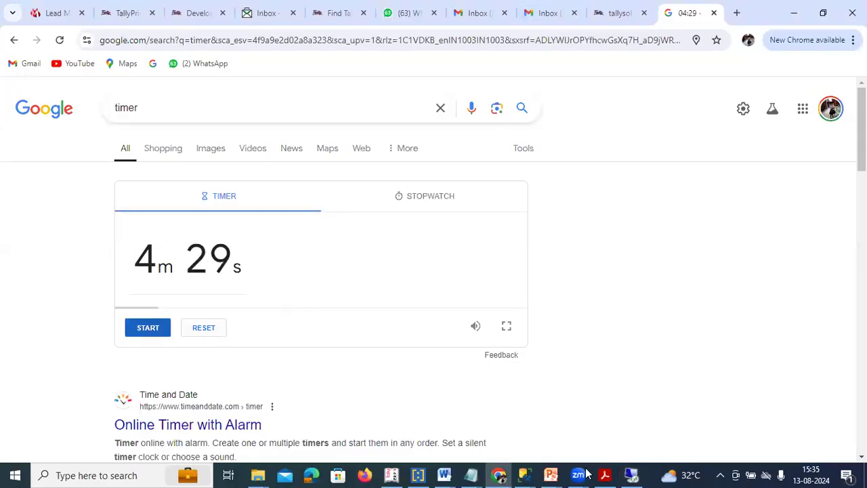
Return to the remote TallyPrime session and examine the report's columns from Voucher_date through Billamount.
left_click(631, 475)
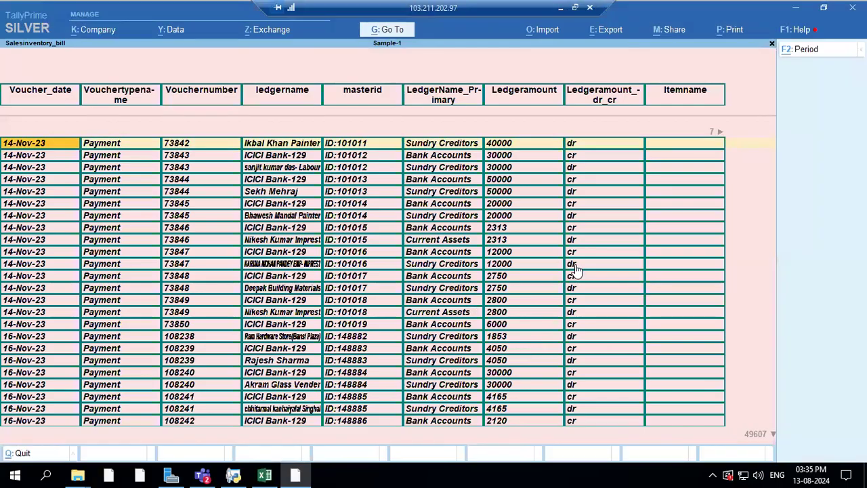
key("Right")
key("Right")
key("Right")
key("Right")
key("Right")
key("Right")
key("Right")
key("Right")
key("Right")
key("Right")
key("Right")
key("Right")
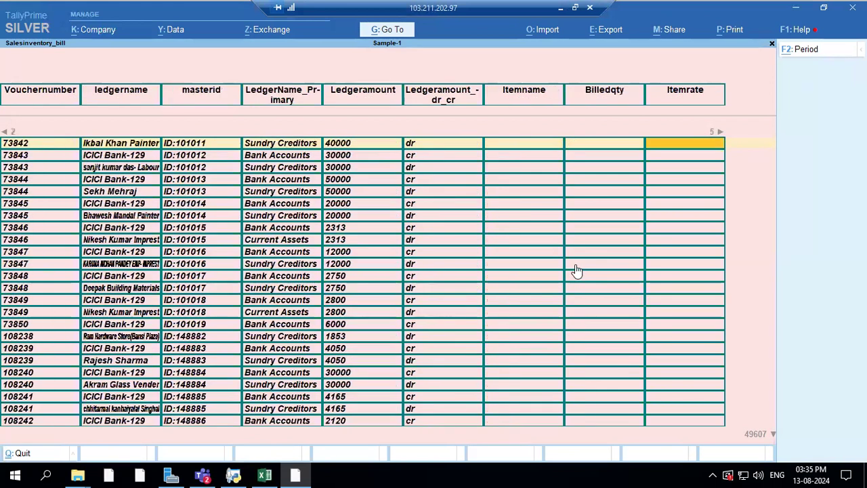
key("Right")
key("Home")
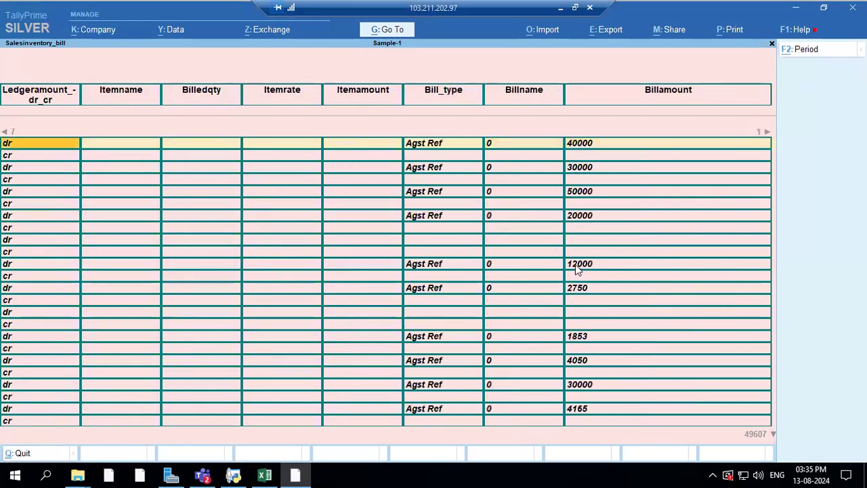
key("Left")
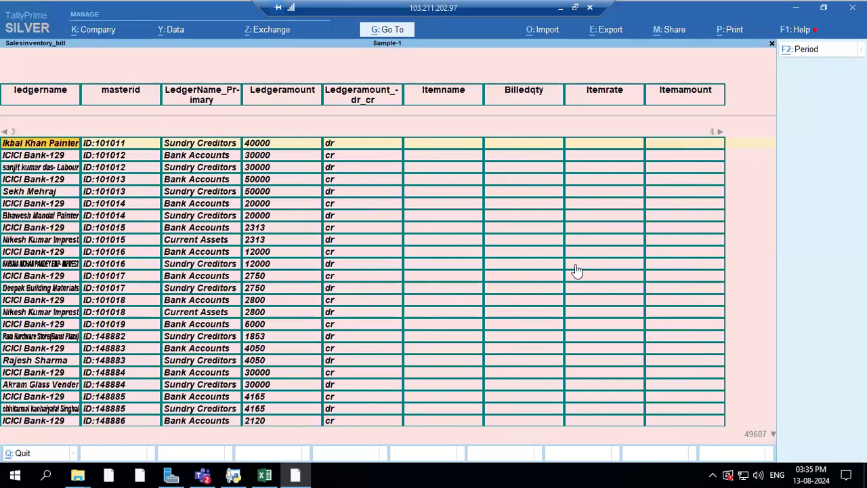
key("Right")
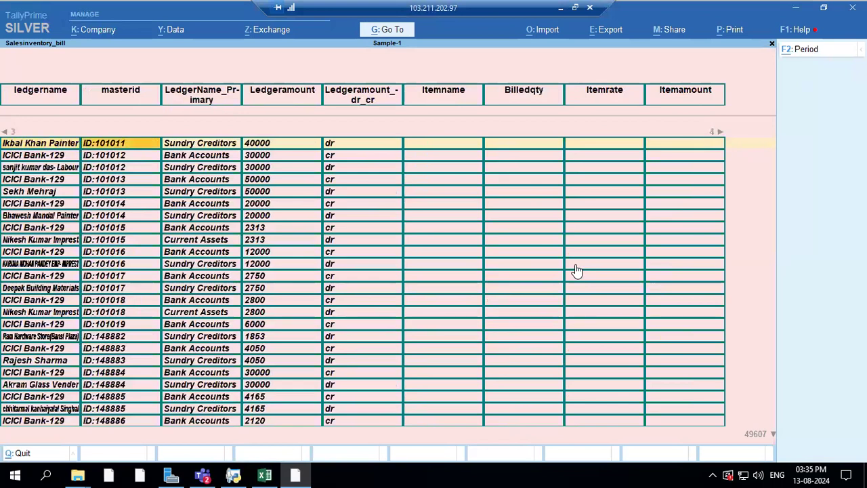
View payment voucher 73842 from the report's first row, and close both the voucher and the report.
key("Return")
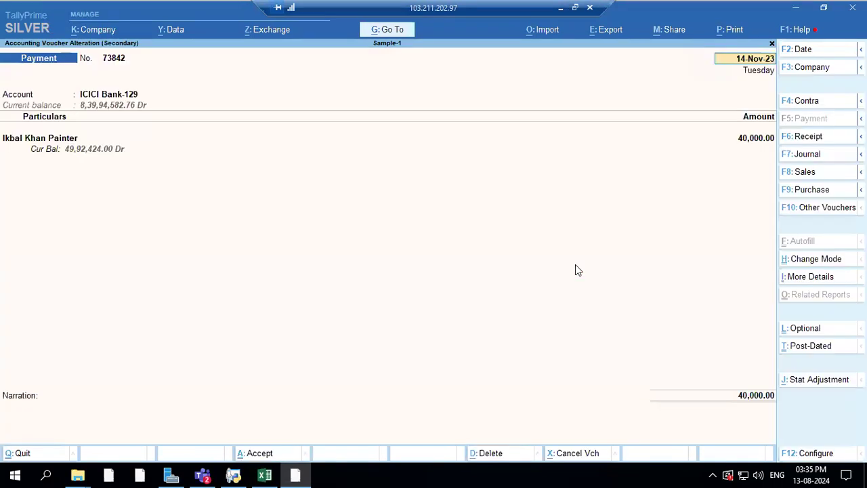
left_click(22, 455)
left_click(21, 453)
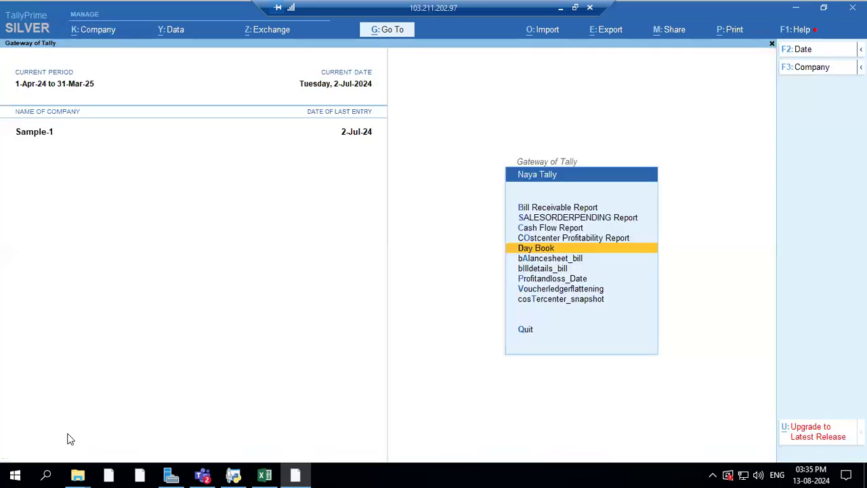
Open the standard Day Book from the Gateway of Tally and enter 1-11-2023 as the start date of its period.
left_click(525, 330)
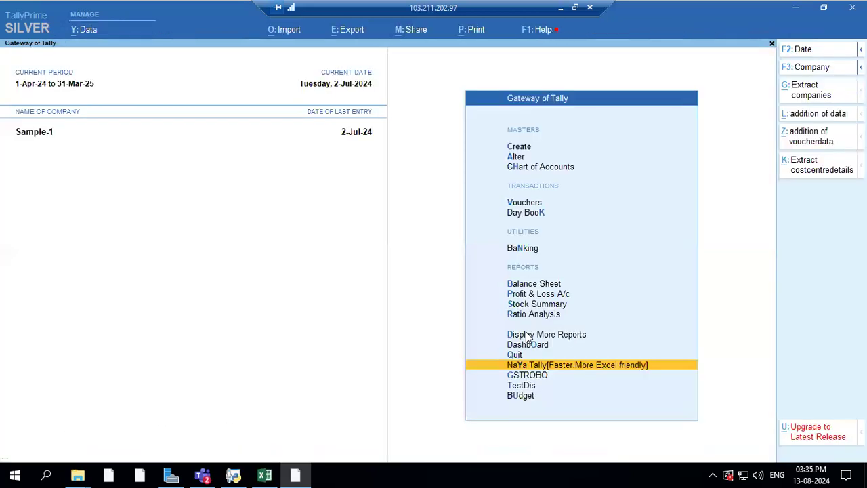
left_click(527, 214)
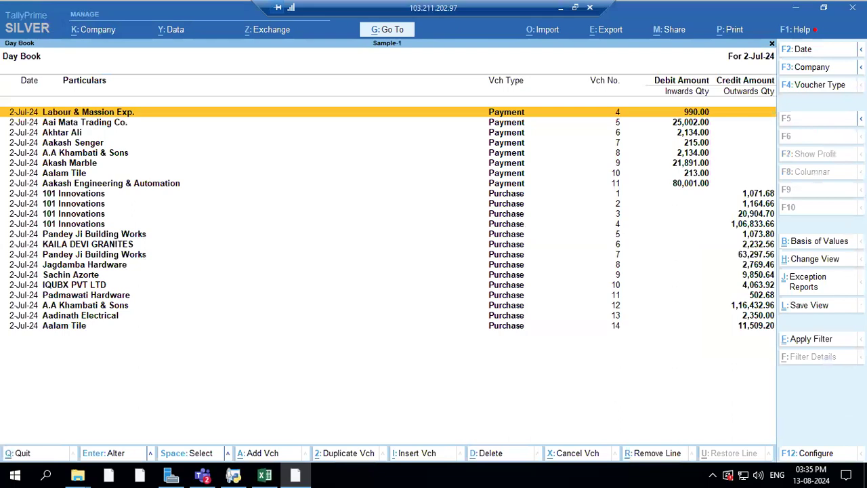
left_click(860, 49)
left_click(726, 69)
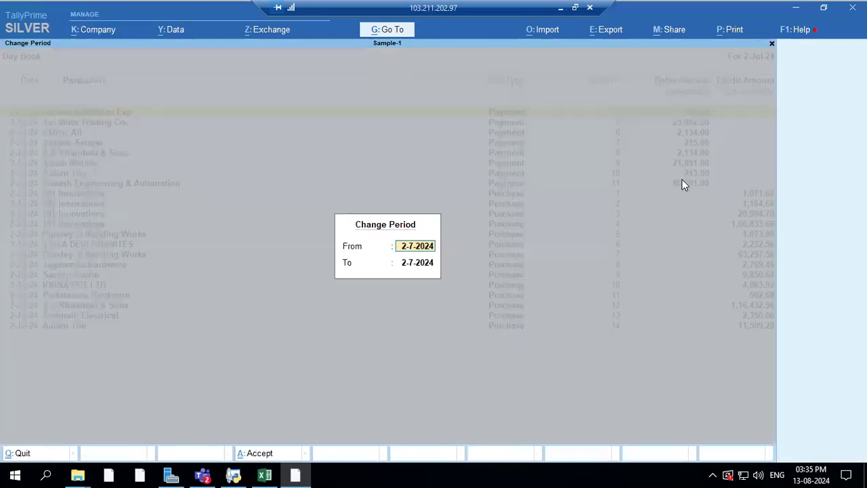
type("1-11-2023")
key("Return")
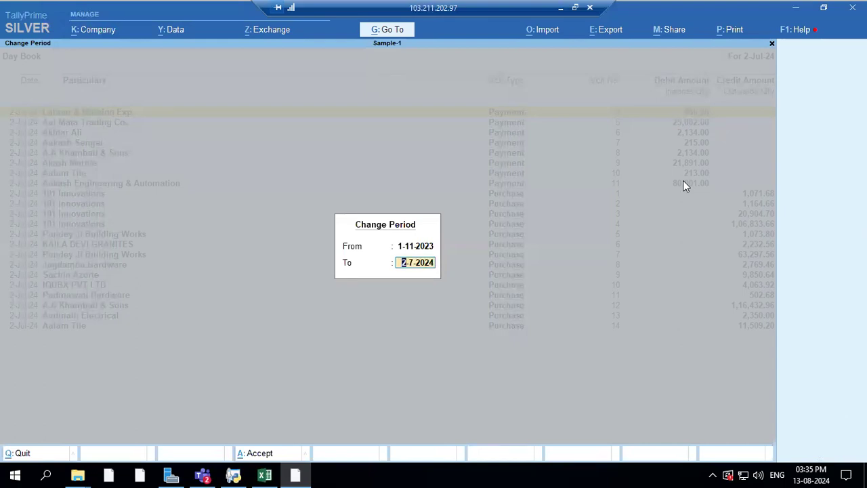
Switch to the local Chrome browser, start the Google timer afresh at five minutes, and return to the remote TallyPrime session.
left_click(560, 8)
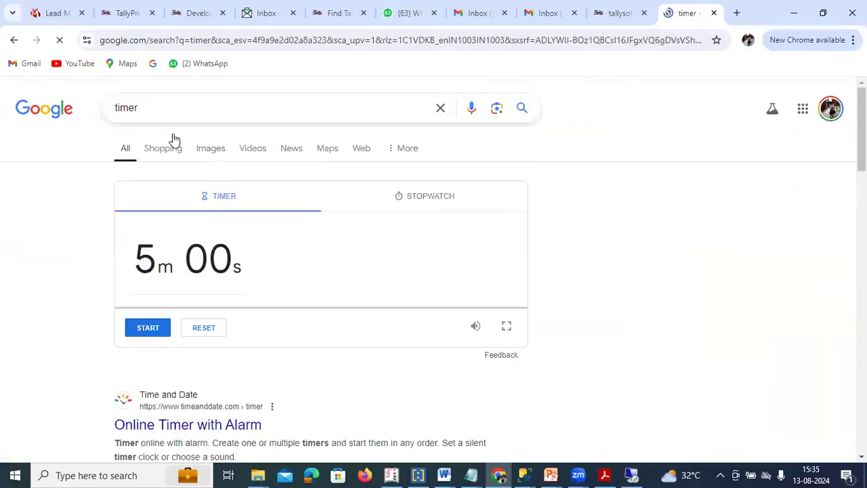
left_click(148, 327)
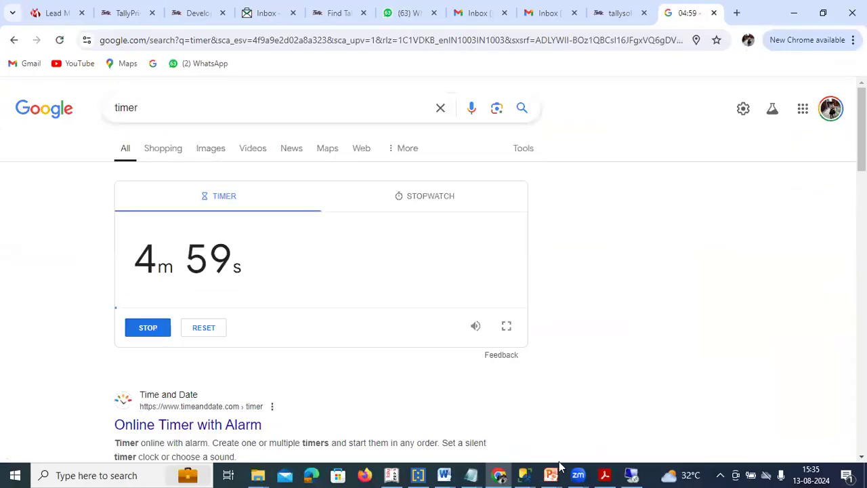
left_click(631, 475)
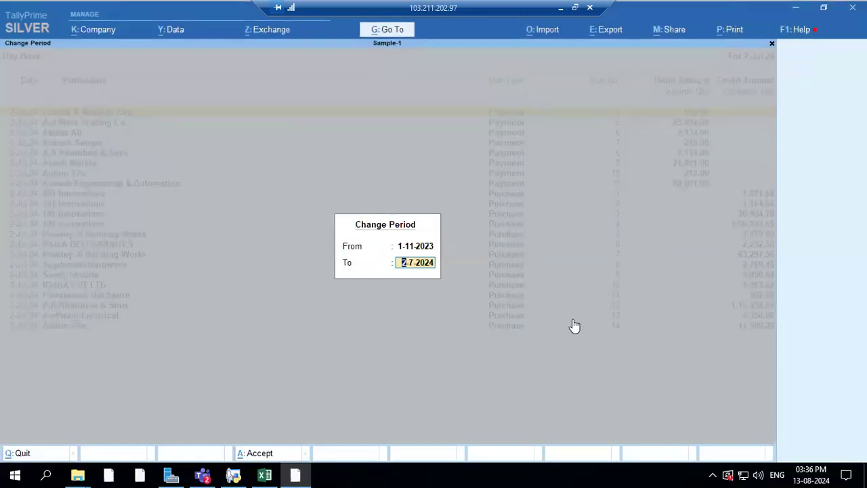
Load the standard Day Book with 2-7-2024 as the end date and stop the timer in Chrome.
key("Return")
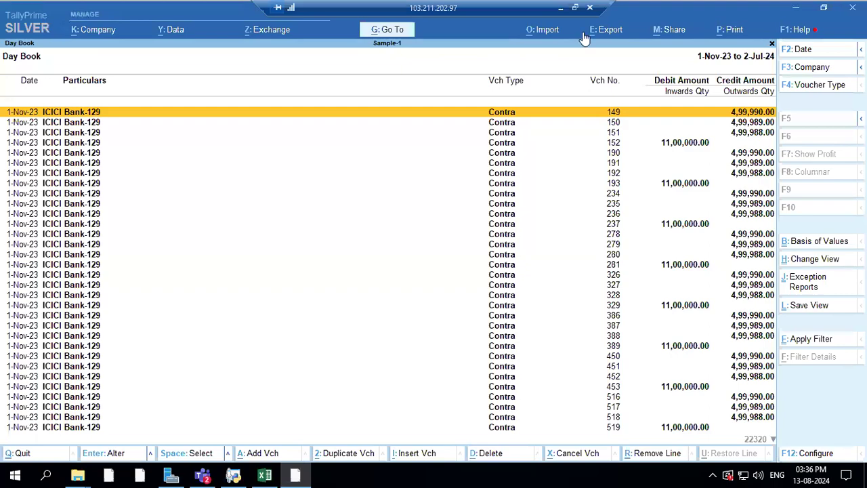
left_click(562, 14)
left_click(145, 328)
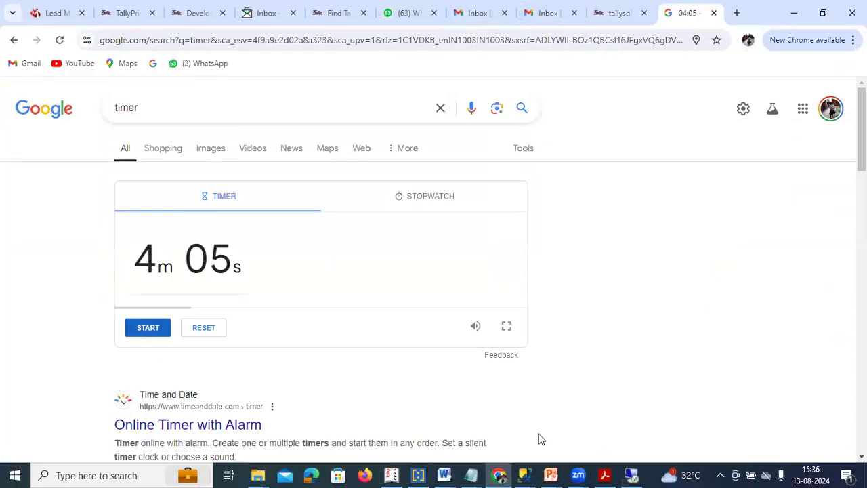
In TallyPrime, configure the Day Book to show narrations, bill-wise details and inventory details in Detailed format, keeping the Default sorting method.
left_click(629, 474)
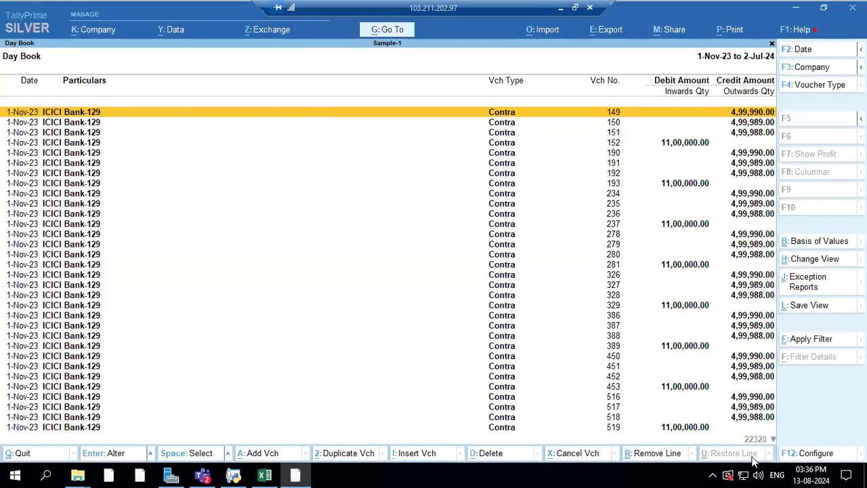
left_click(813, 453)
type("yes")
key("Return")
key("Down")
key("Return")
type("yes")
key("Return")
type("yes")
key("Return")
key("Return")
key("Return")
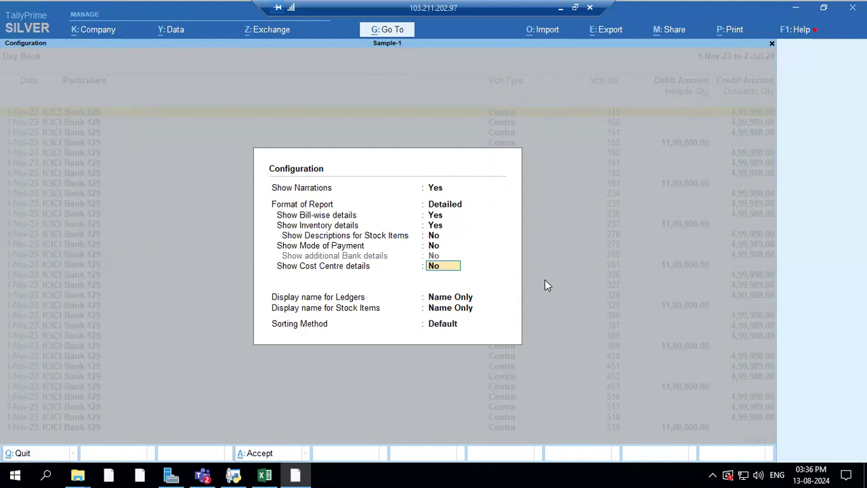
key("Return")
key("Return")
key("Return")
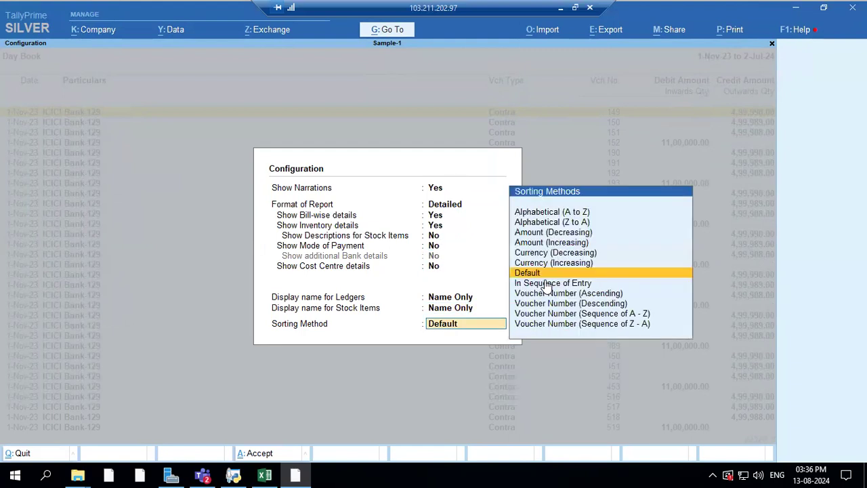
Switch to Chrome, search again for the timer to run it from five minutes, and return to the TallyPrime configuration.
left_click(560, 8)
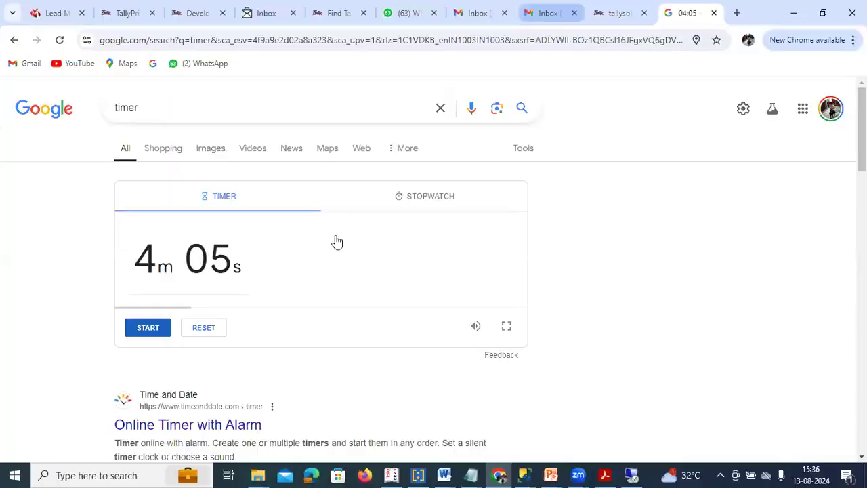
left_click(194, 151)
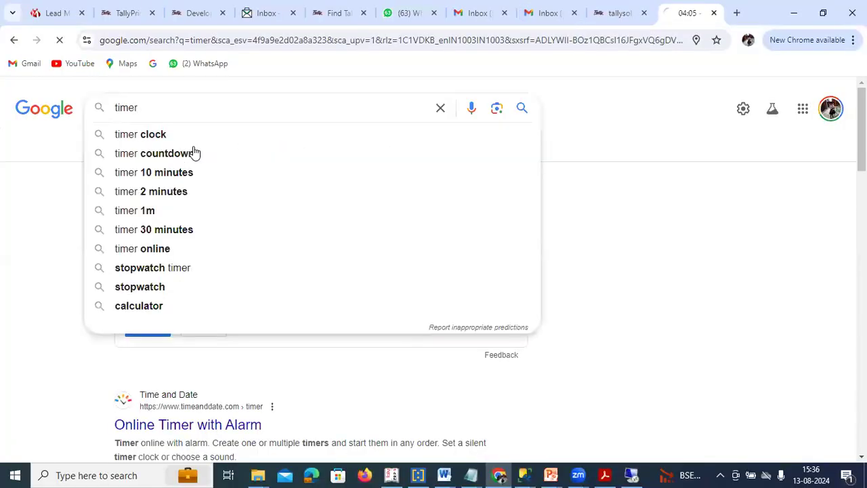
left_click(631, 474)
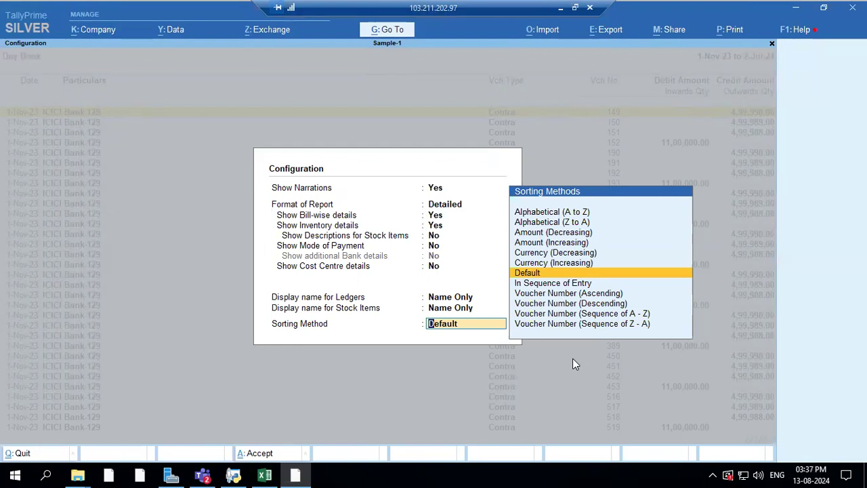
Check the elapsed time on the Chrome timer while TallyPrime applies the detailed Day Book configuration.
left_click(560, 8)
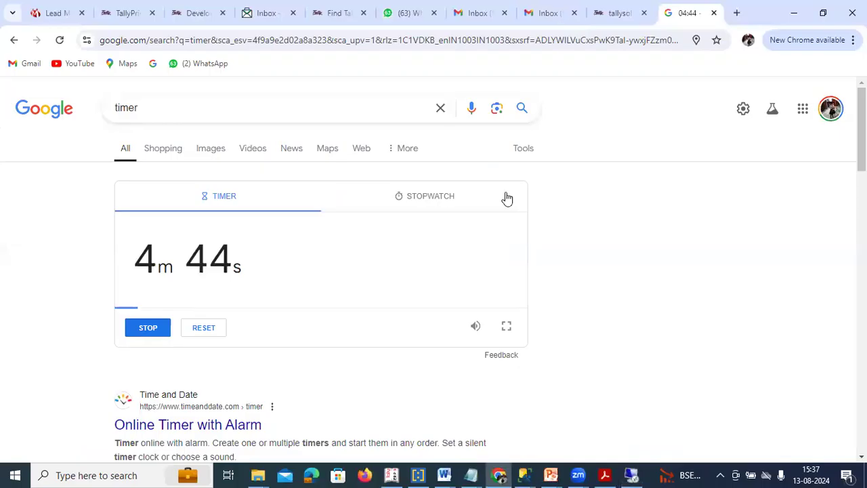
left_click(630, 475)
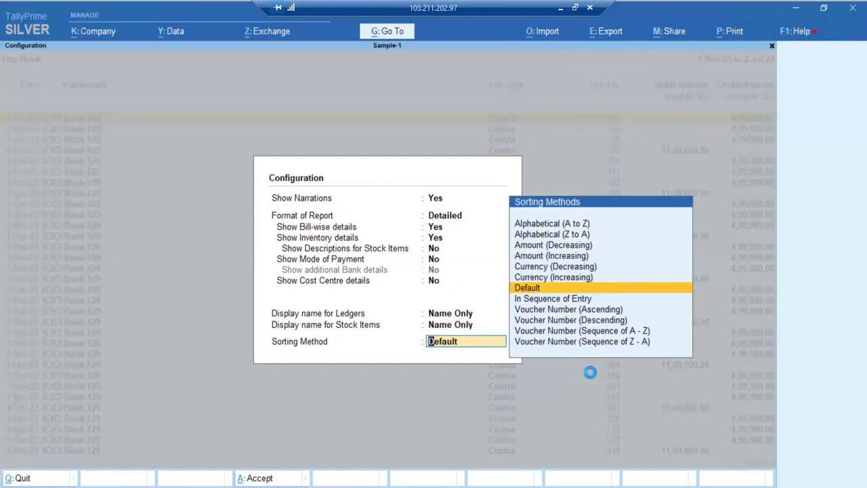
left_click(562, 8)
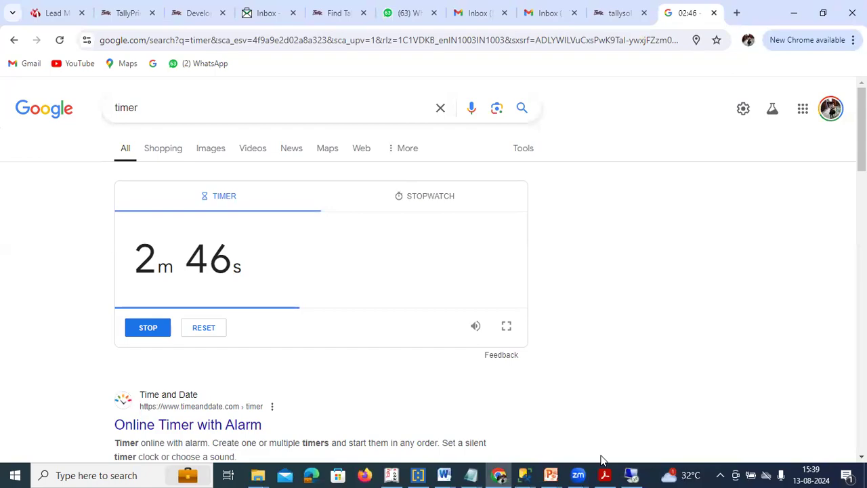
left_click(631, 474)
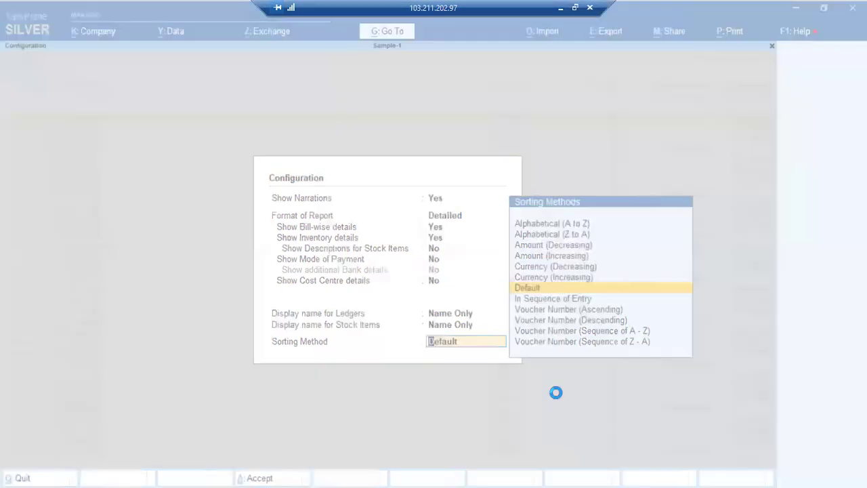
left_click(556, 395)
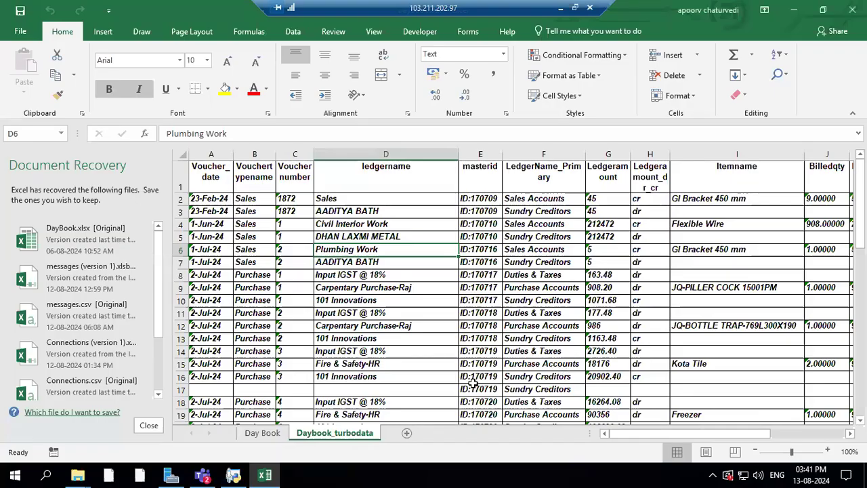
Search the remote desktop for tally, relaunch TallyPrime, and log in to the company Sample-1 with username a and its password.
left_click(53, 476)
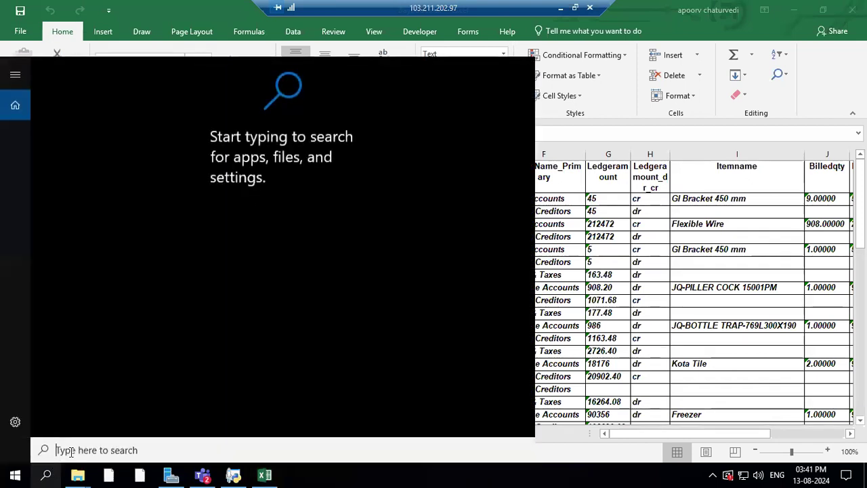
type("tally")
left_click(143, 135)
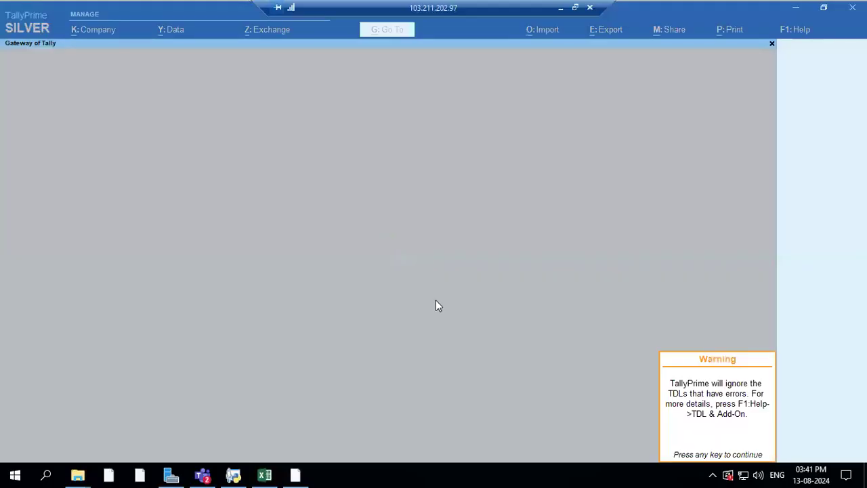
key("Return")
type("a")
key("Return")
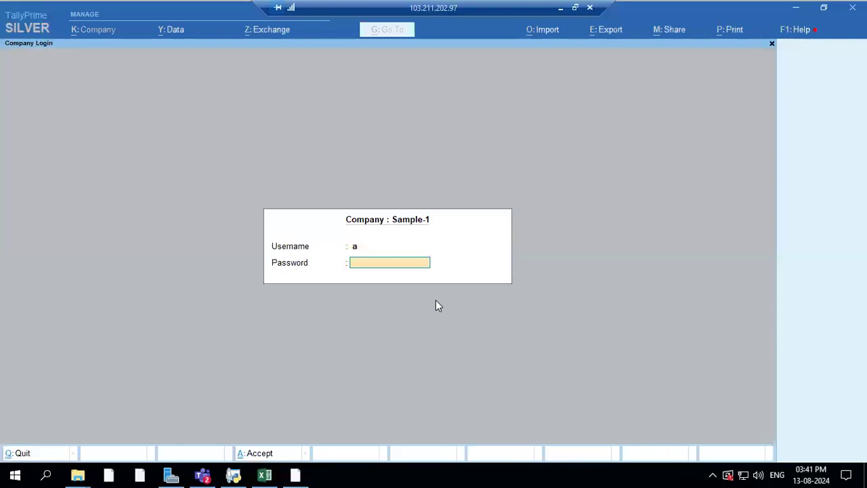
key("Return")
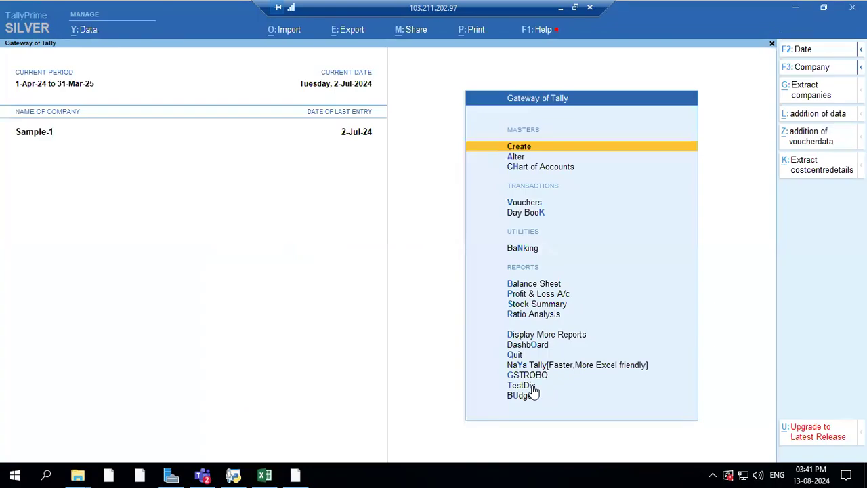
Open the Naya Tally Day Book report and enter 1-10-2023 as the start date of its period.
left_click(544, 367)
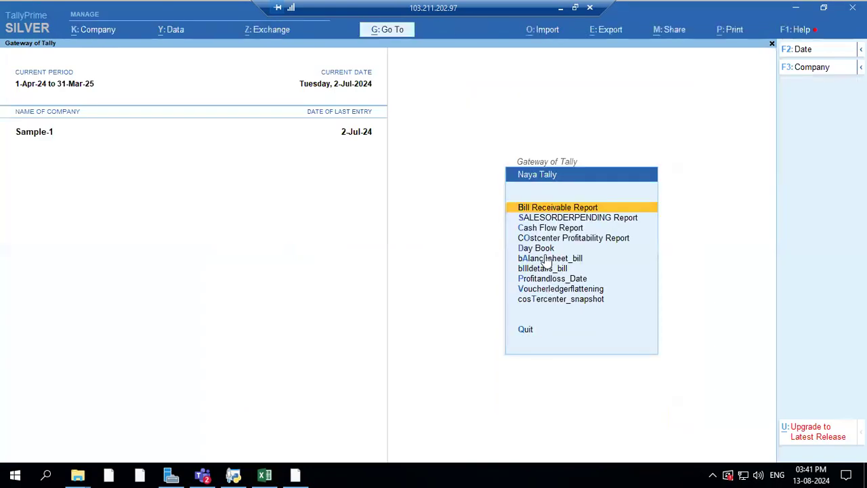
left_click(544, 297)
left_click(560, 7)
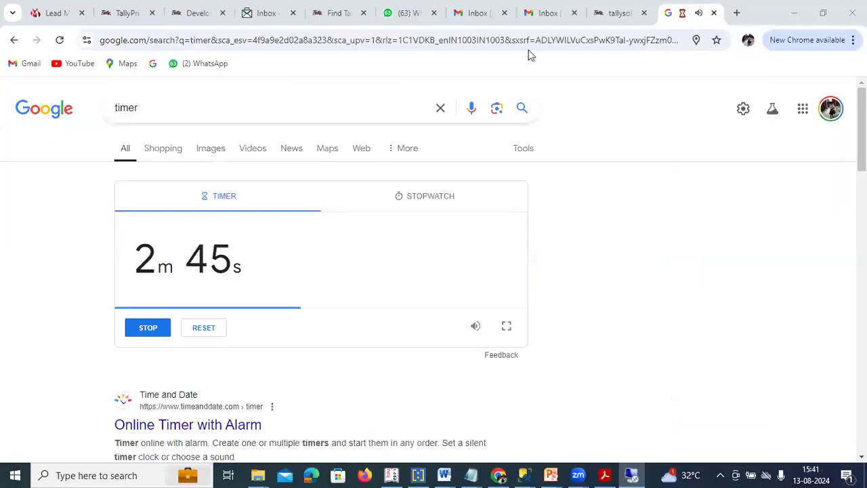
left_click(525, 474)
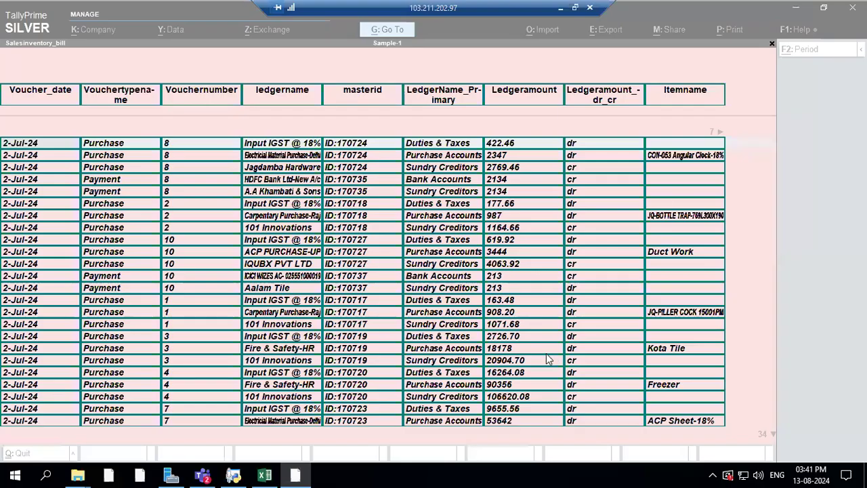
key("F2")
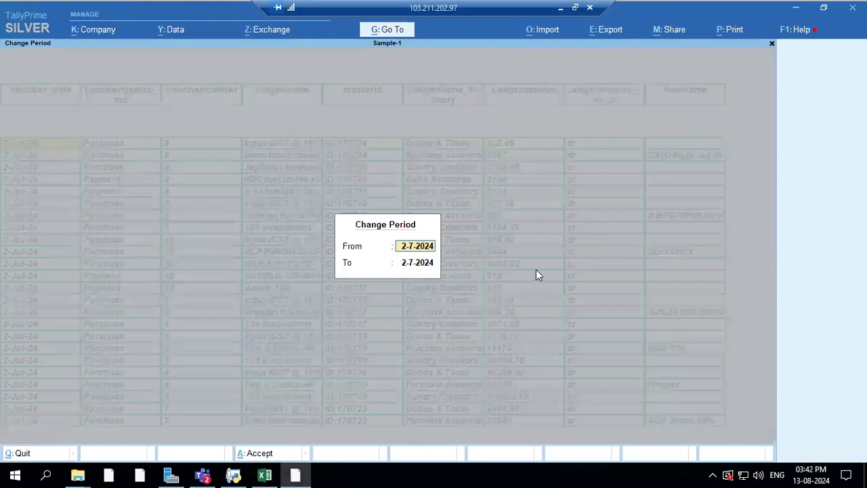
type("1-10-2023")
key("Return")
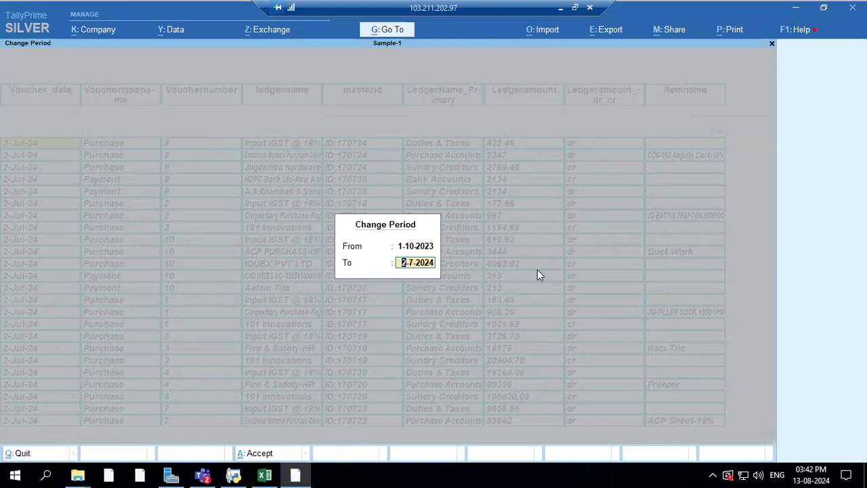
Switch to the local Chrome browser and start a fresh five-minute countdown on the Google timer.
left_click(560, 8)
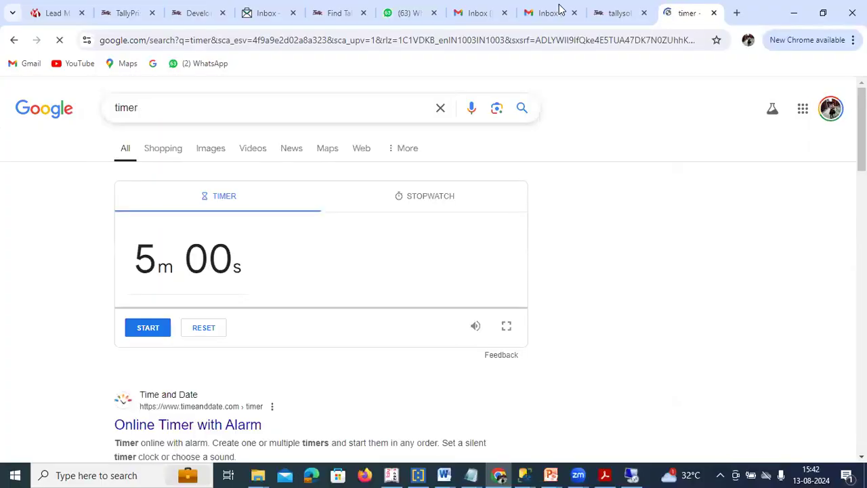
key("space")
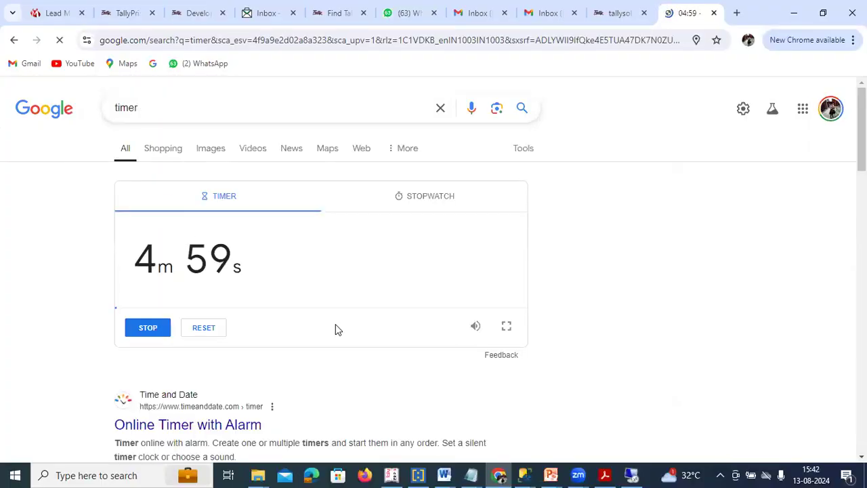